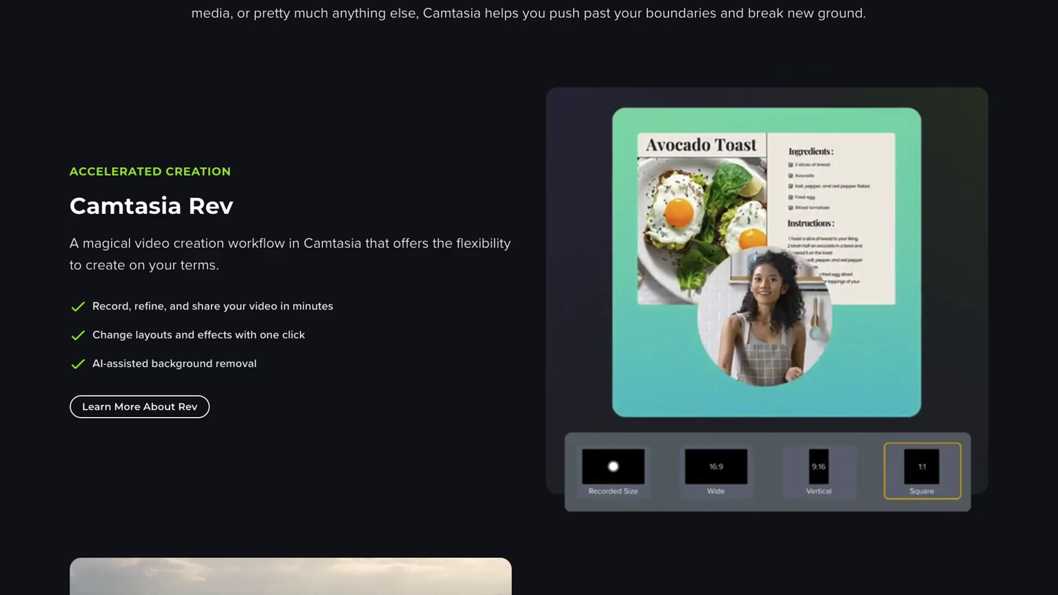
Scroll down the Camtasia features page past the Camtasia Rev section.
scroll(529, 298, "down", 15)
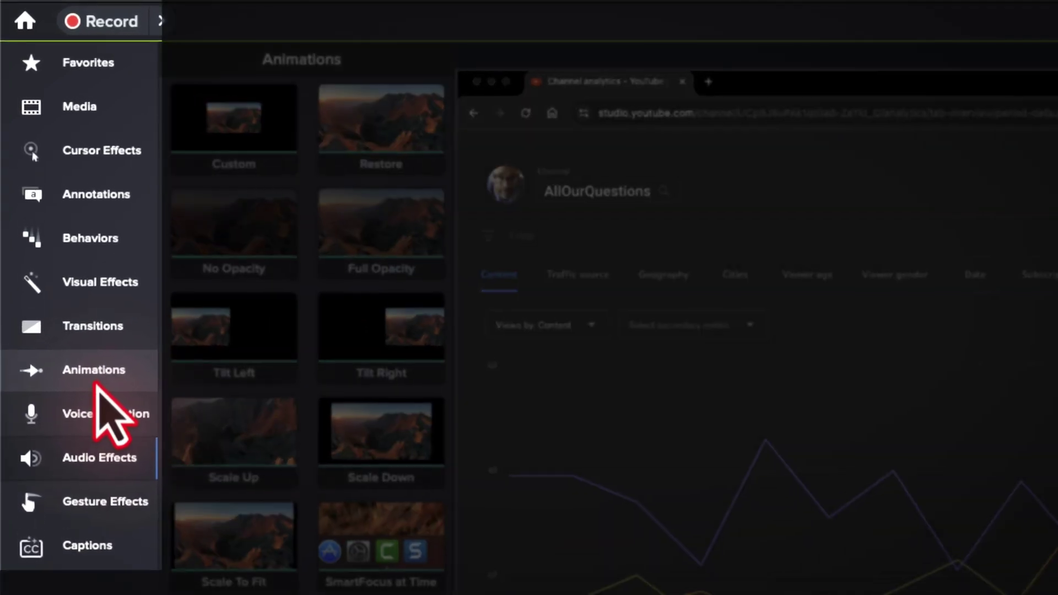
Move the Animations category up to sit just below Media in the sidebar.
left_click_drag(56, 319, 81, 146)
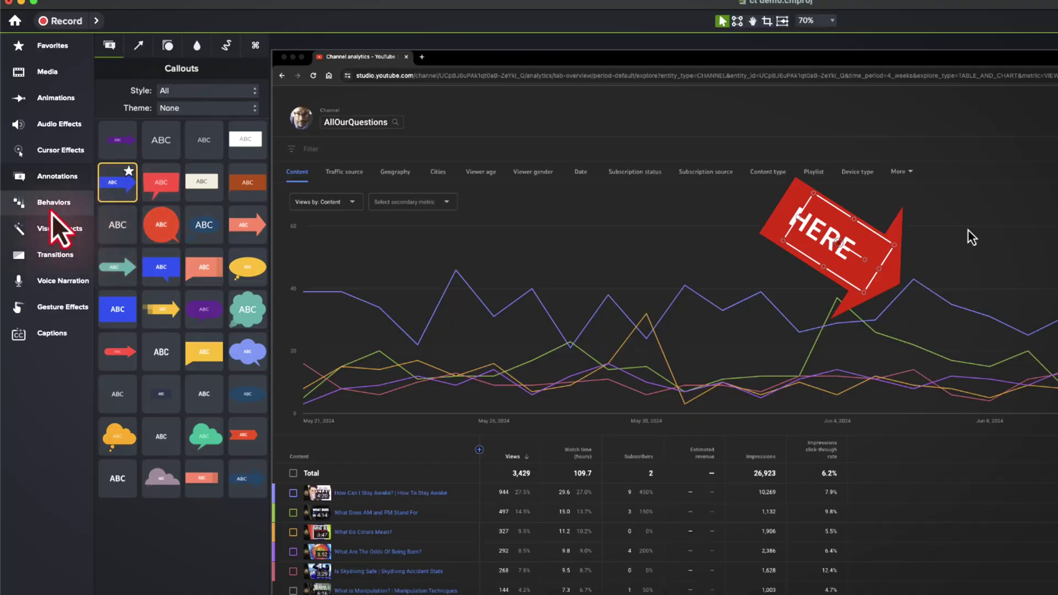
Apply the Wiggle behavior from Behaviors to the red HERE arrow callout.
left_click(51, 212)
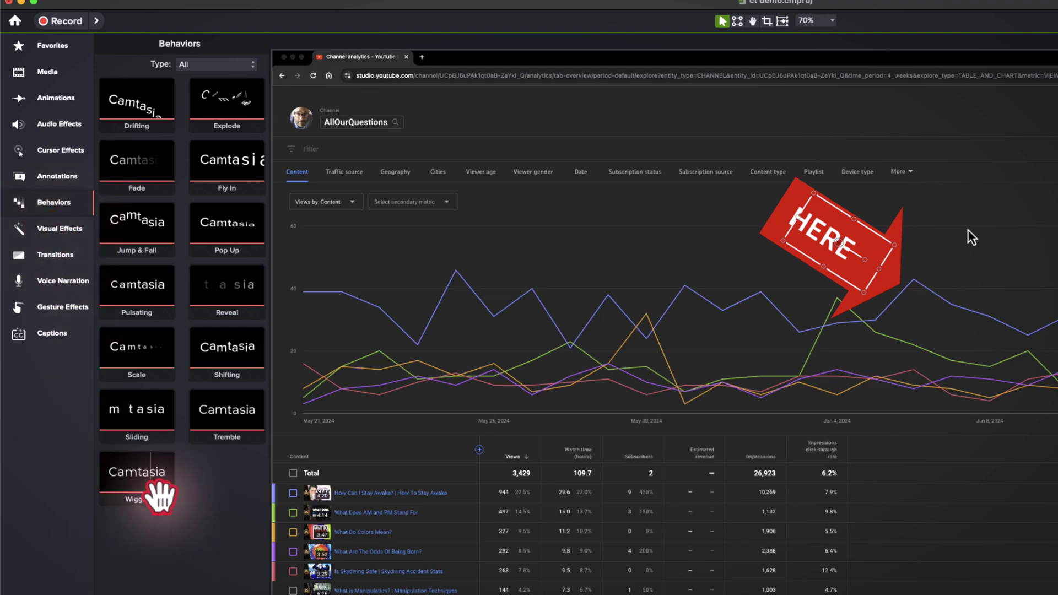
left_click_drag(160, 493, 827, 258)
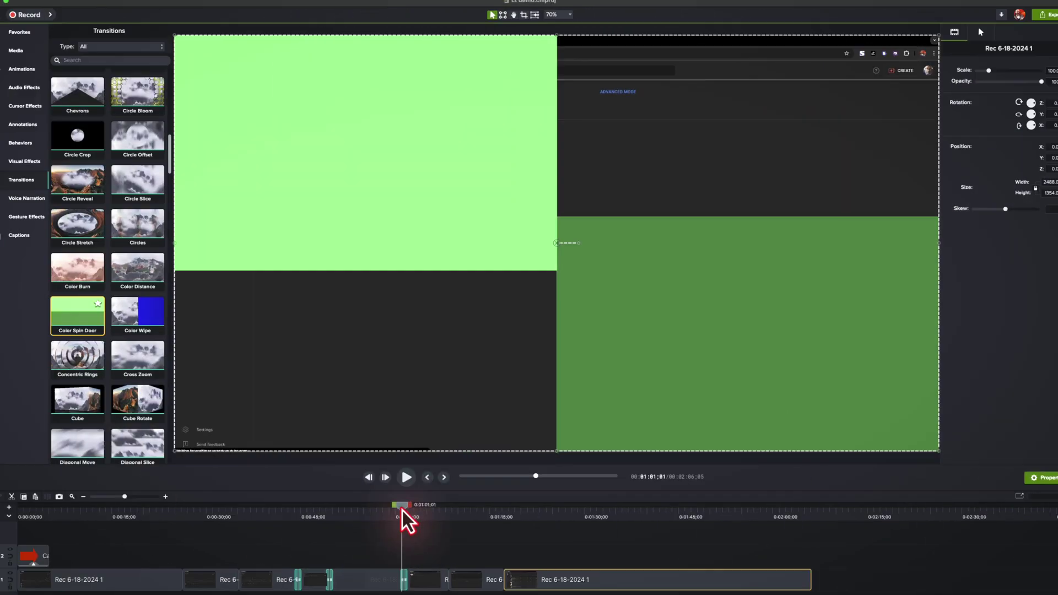
Preview the Color Spin Door, Color Wipe and Four Color Iris transitions.
left_click_drag(407, 520, 407, 520)
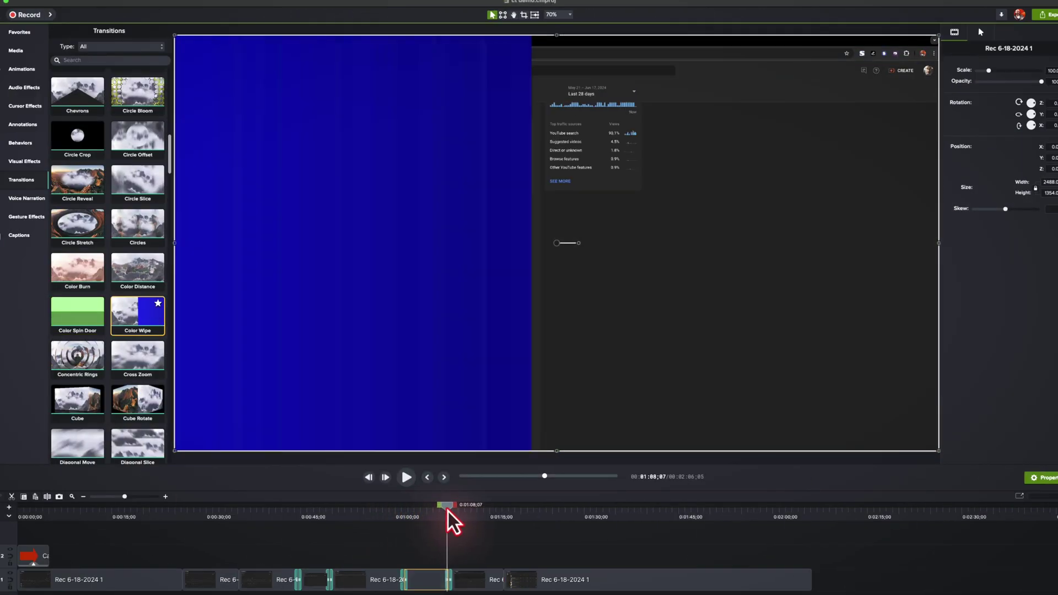
left_click_drag(448, 520, 452, 519)
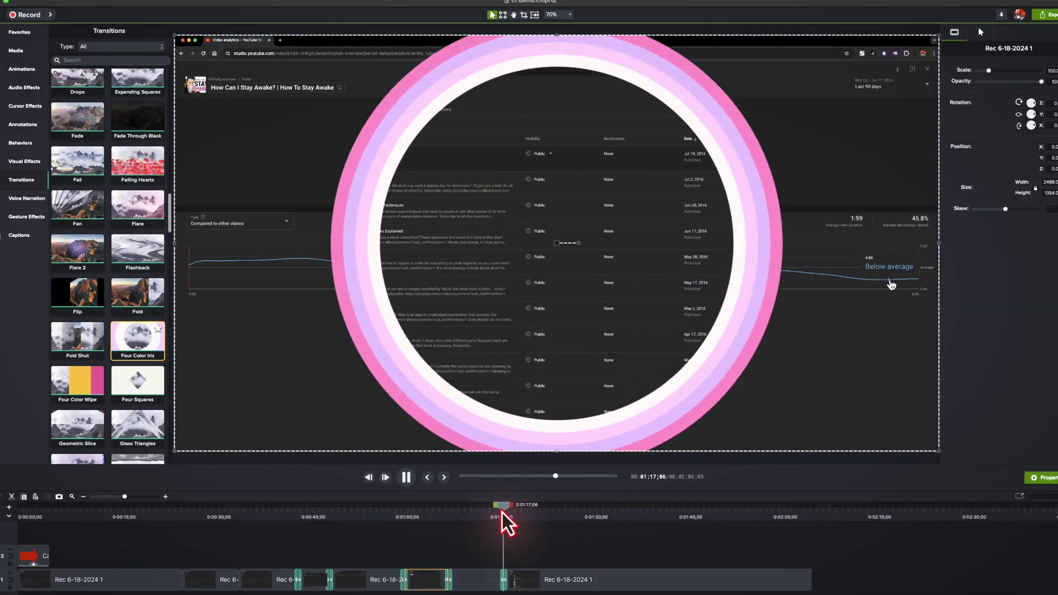
left_click_drag(507, 521, 509, 520)
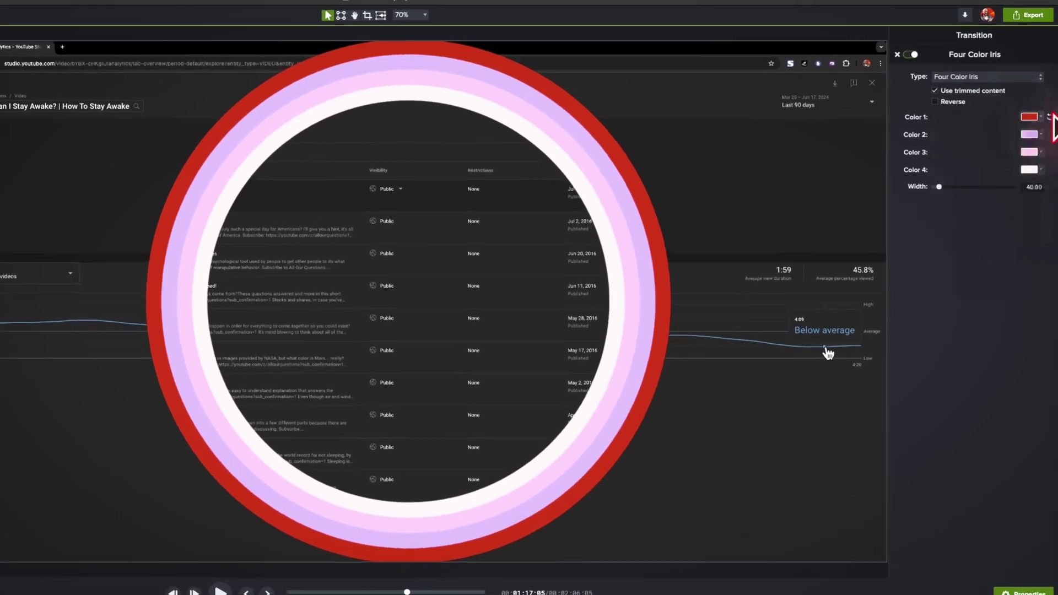
Set the iris's second ring to dark grey and third ring to grey, then play it.
left_click(1029, 134)
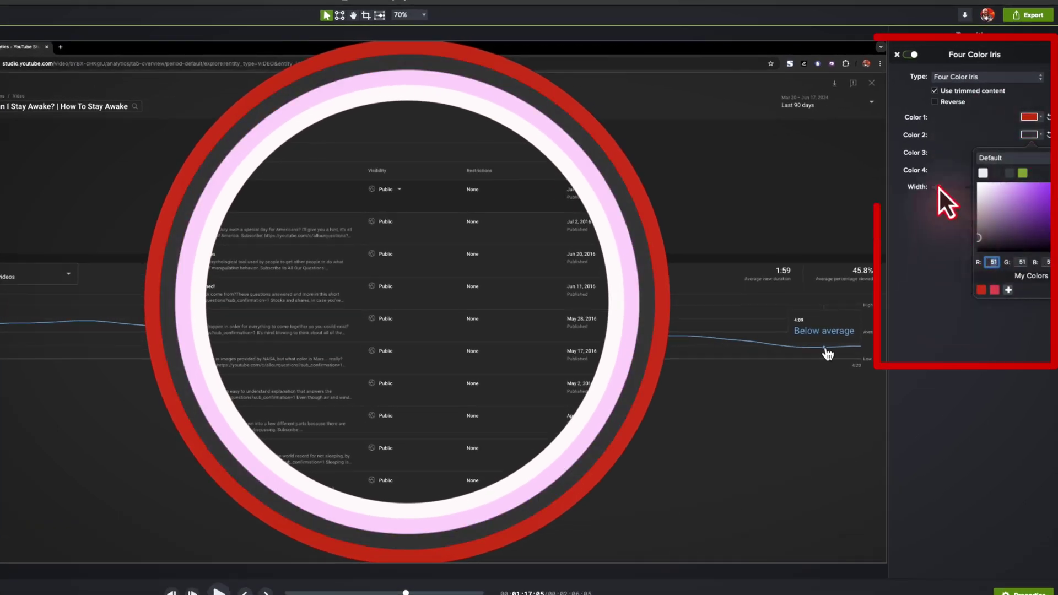
left_click_drag(1004, 246, 964, 227)
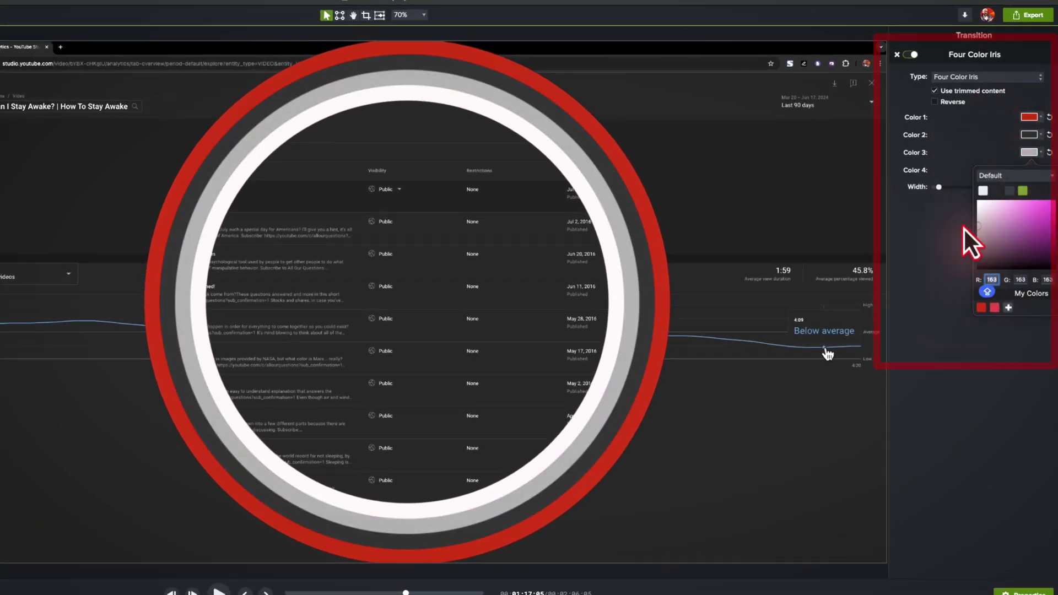
left_click(924, 415)
key("space")
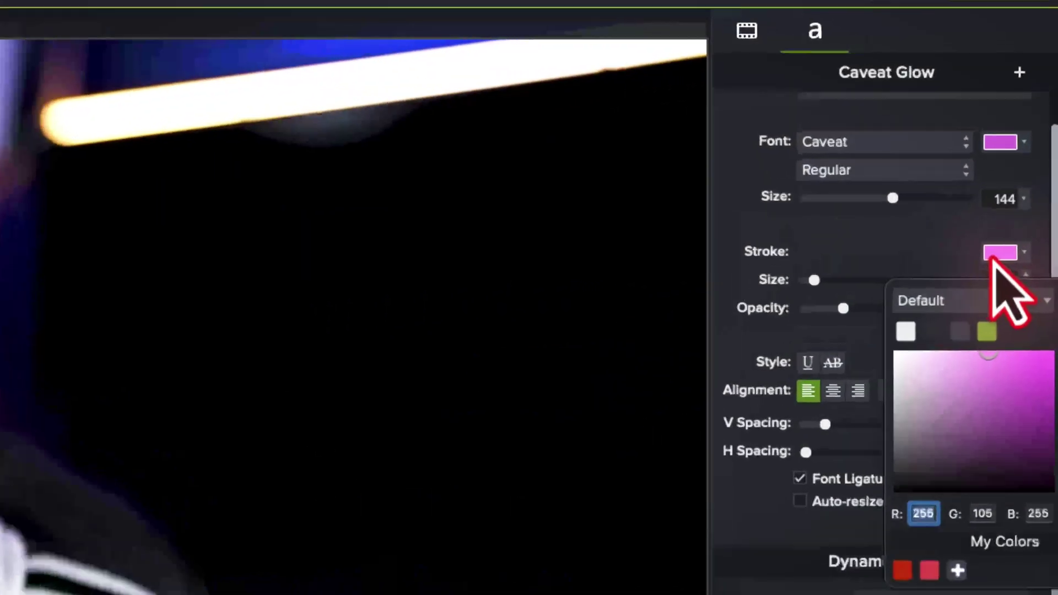
Change the Caveat Glow title's stroke from pink to a dark colour and bring up the webcam clip's options.
left_click(922, 370)
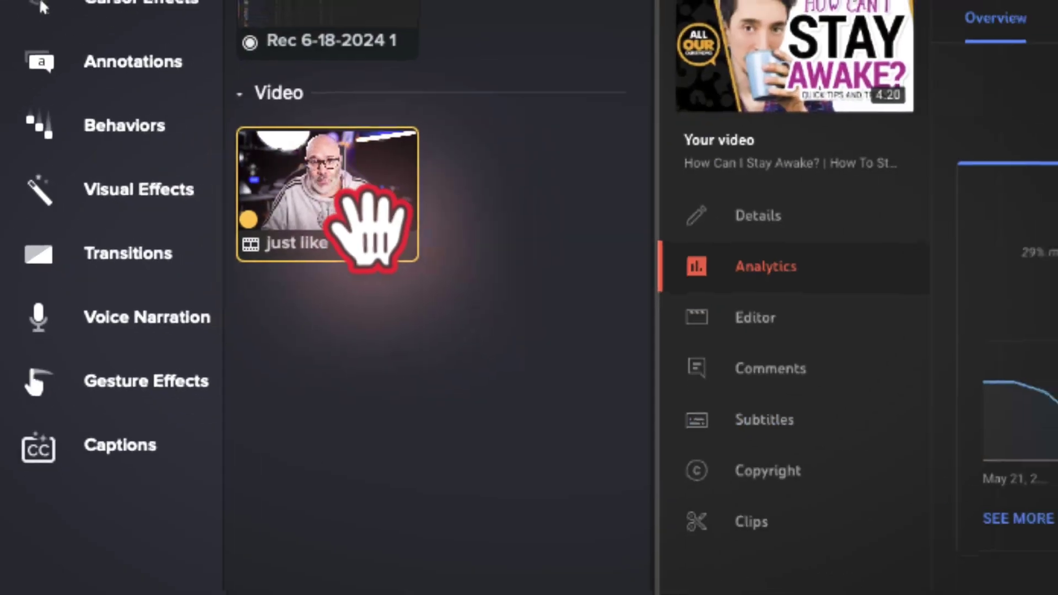
right_click(347, 190)
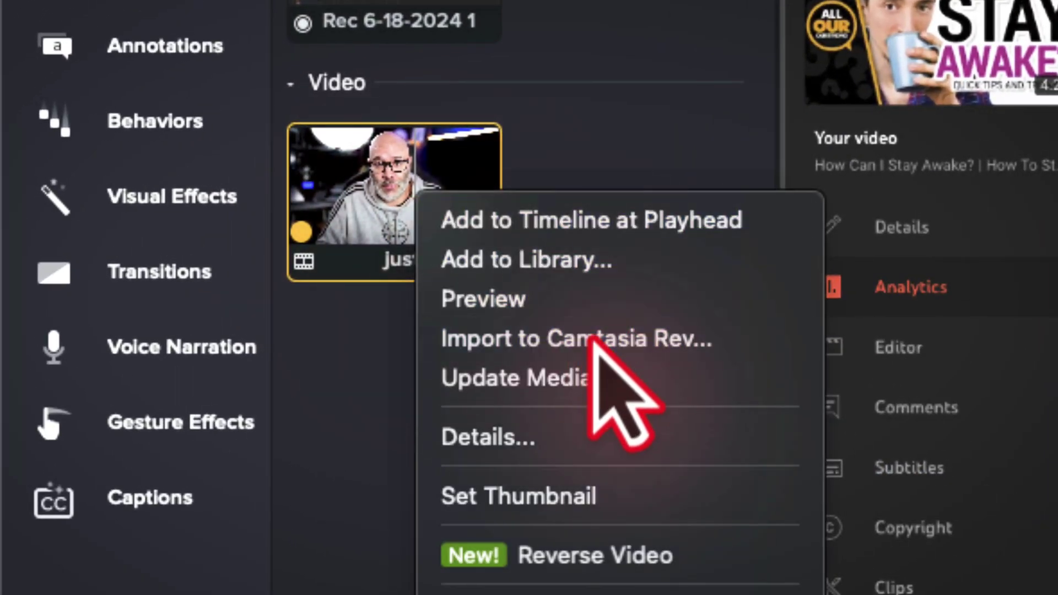
Open the webcam clip in Camtasia Rev and try layouts, settling on the full-size webcam layout.
left_click(593, 339)
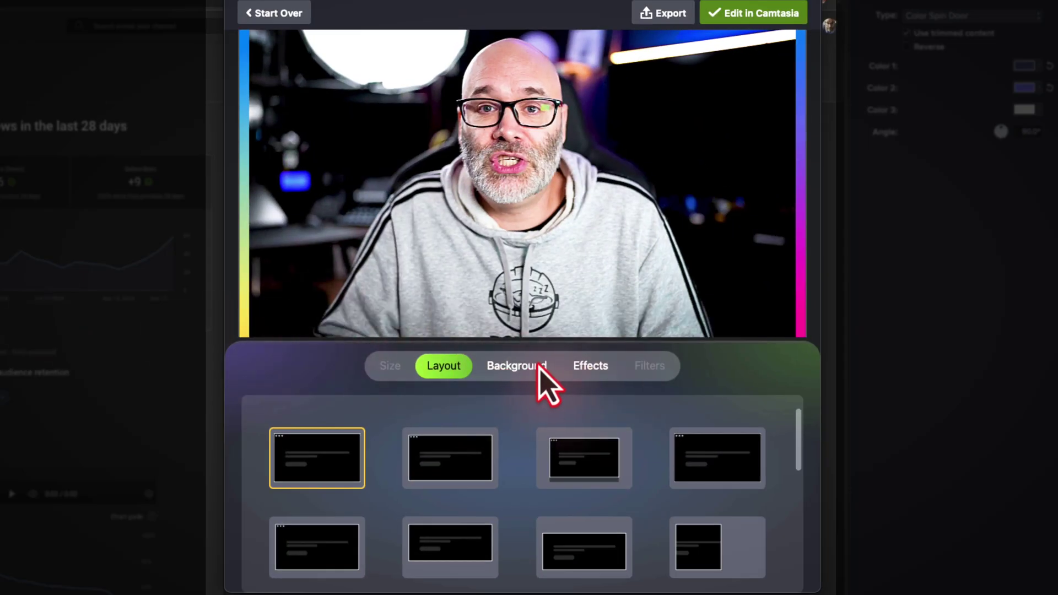
left_click(470, 455)
left_click(718, 463)
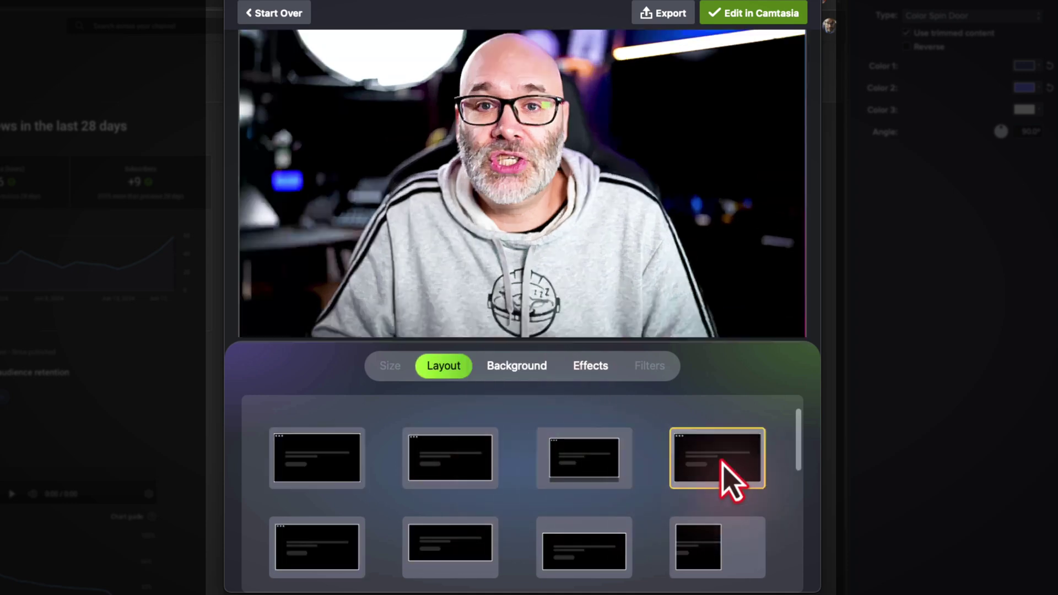
left_click(719, 543)
scroll(634, 529, "down", 3)
left_click(573, 441)
left_click(441, 441)
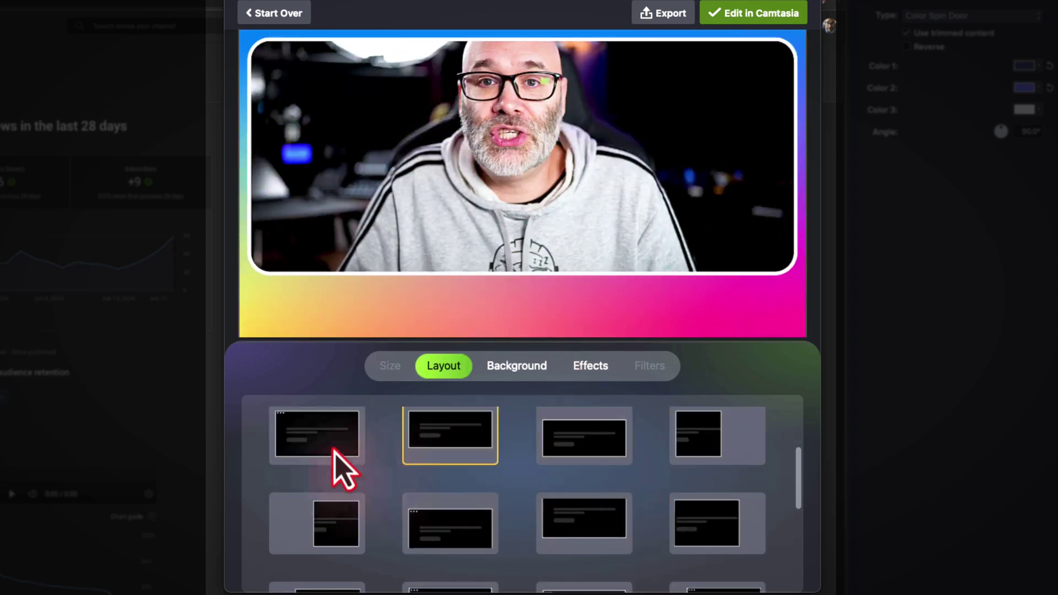
left_click(319, 441)
left_click(331, 526)
left_click(447, 509)
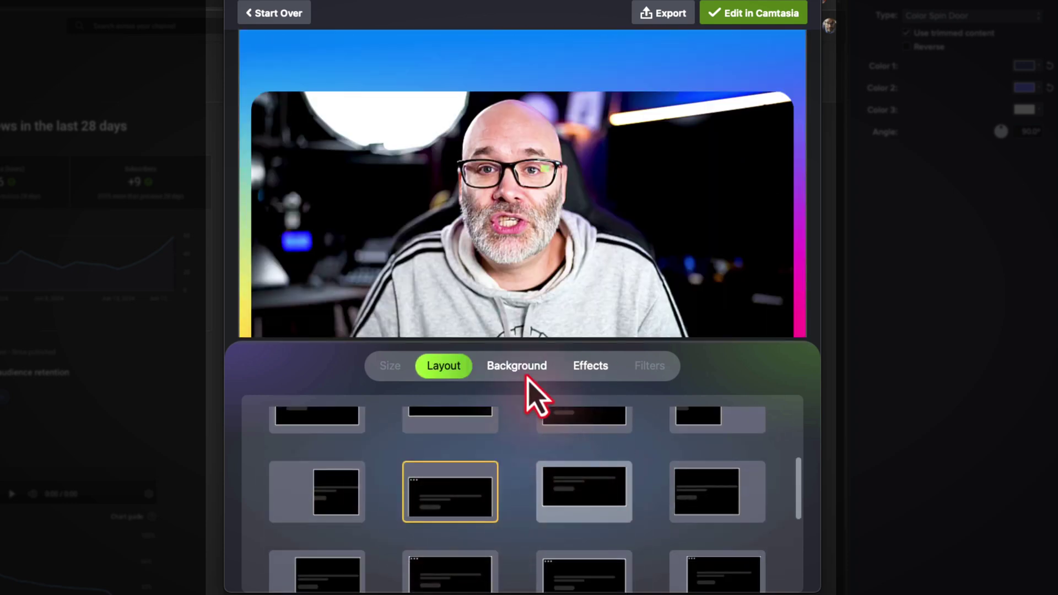
Try several Background swatches for the webcam, including blue, ending on another colour.
left_click(521, 368)
left_click(344, 462)
left_click(451, 460)
left_click(588, 477)
left_click(704, 440)
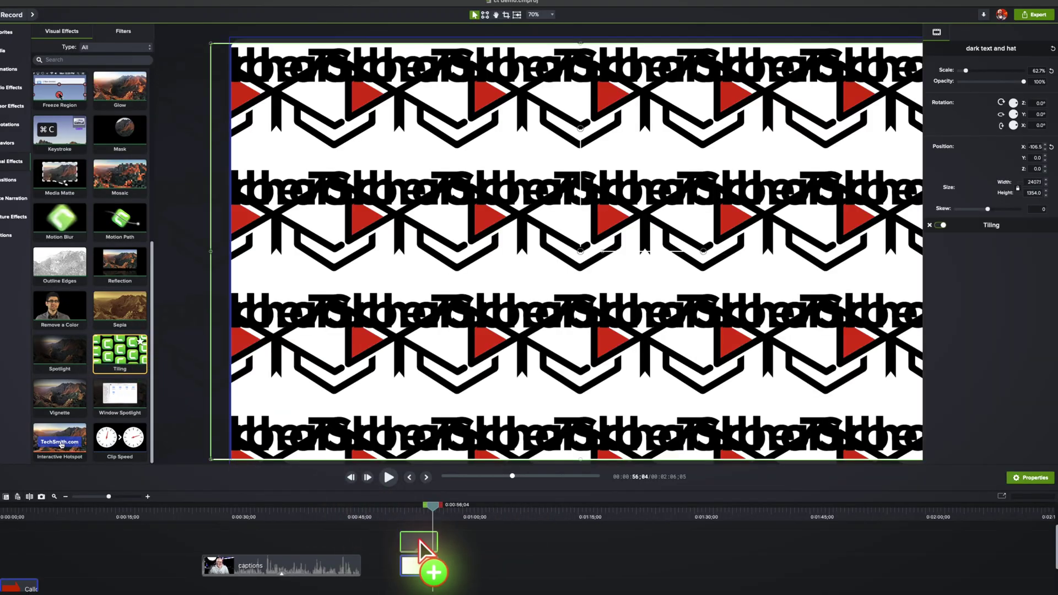
Scale the tiled logo down to about 12% and play back the animated logos.
left_click_drag(966, 71, 960, 72)
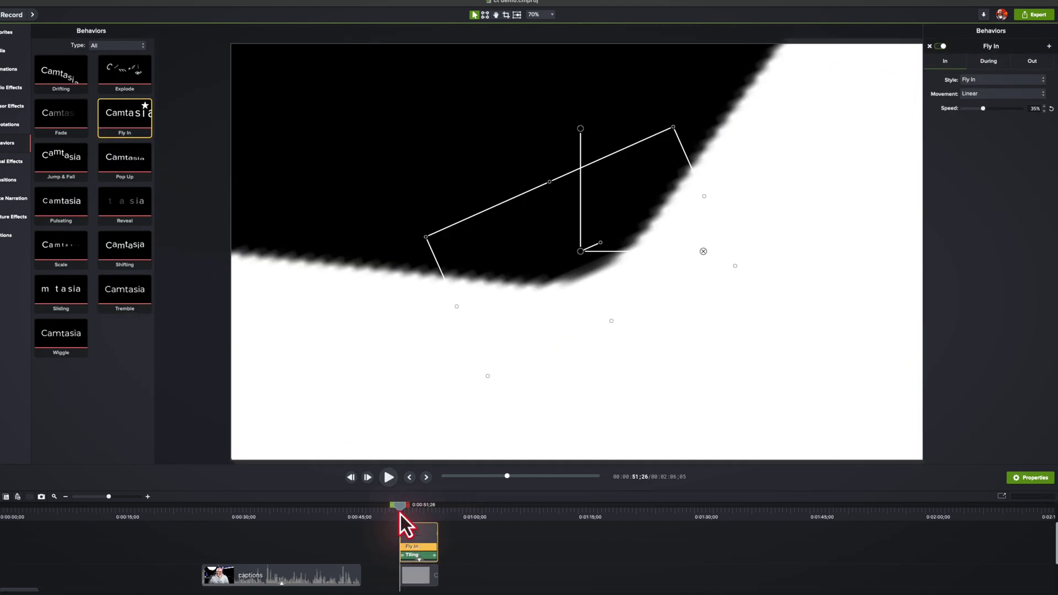
key("space")
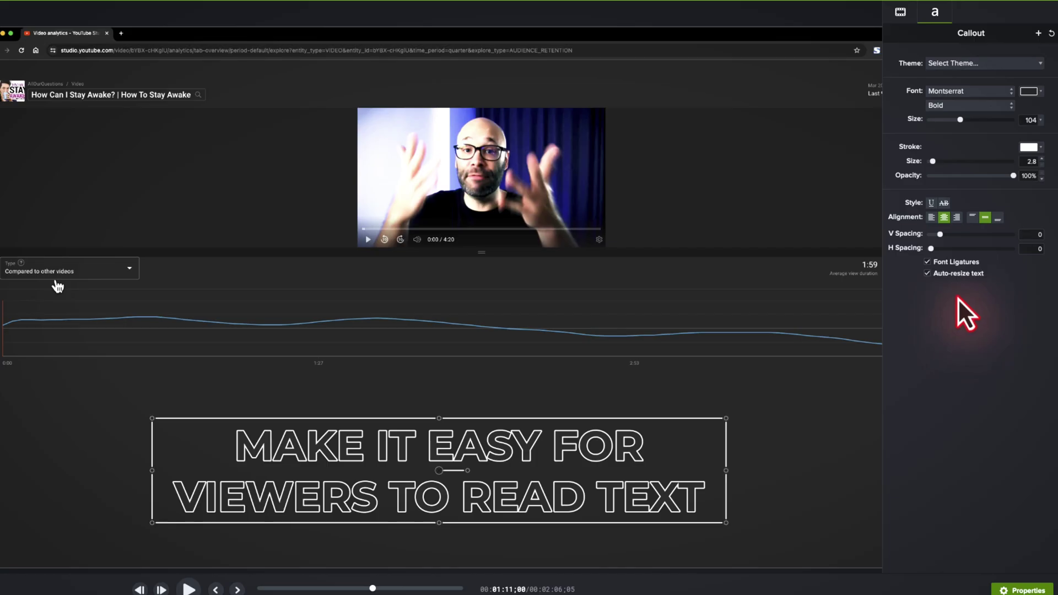
Raise the callout's Stroke Size to about 3.1 for a thicker white outline.
mouse_move(933, 161)
left_mouse_down()
mouse_move(1000, 160)
mouse_move(930, 163)
left_mouse_up()
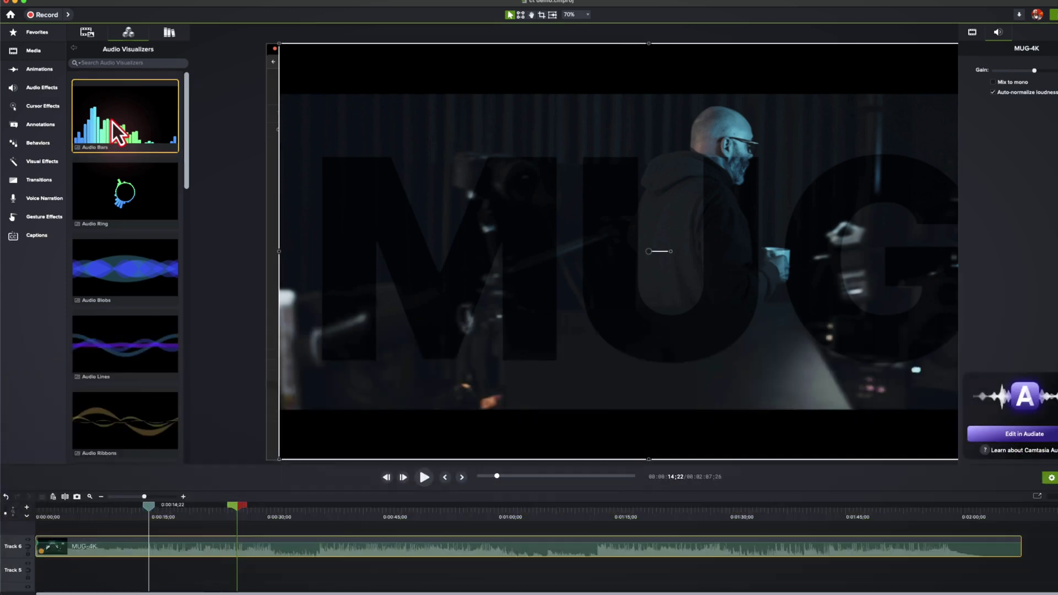
Add the Audio Bars visualizer, lower its Hue Shift, and max the Audio Wave Height at 3.00.
left_click_drag(113, 122, 587, 254)
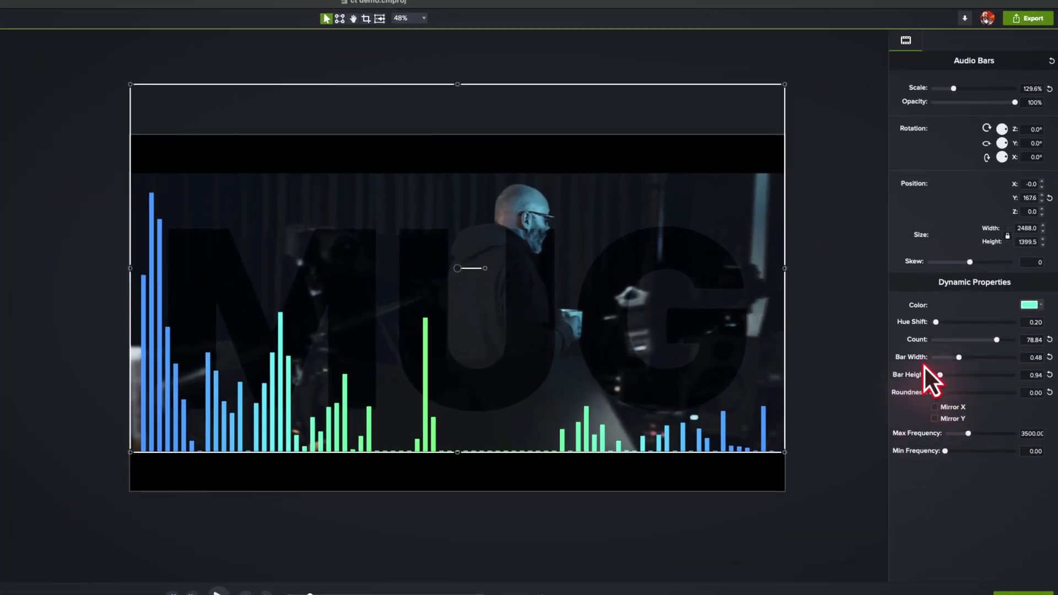
left_click_drag(957, 323, 935, 323)
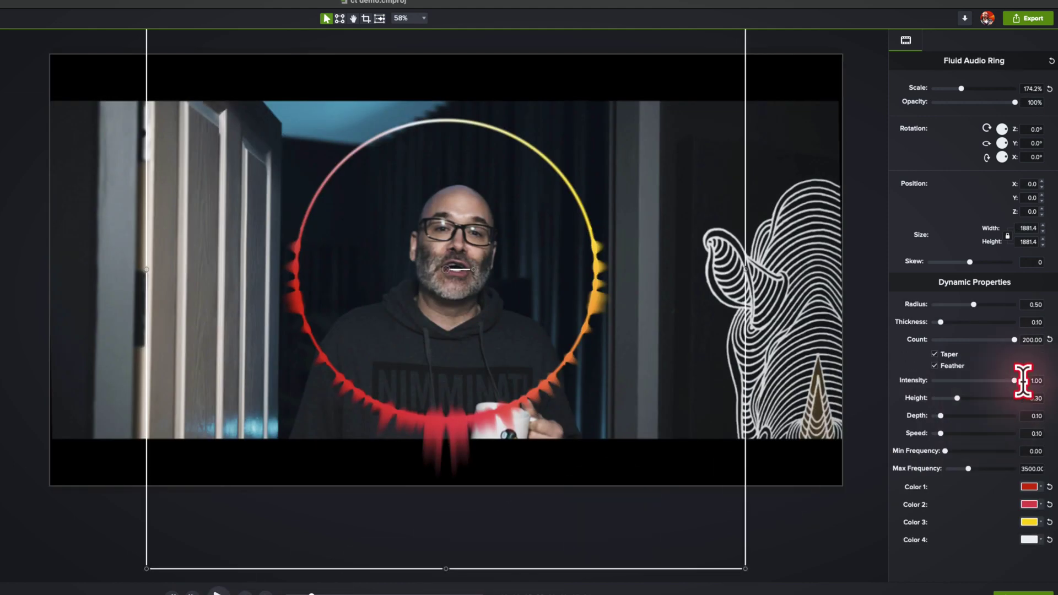
left_click_drag(957, 399, 982, 398)
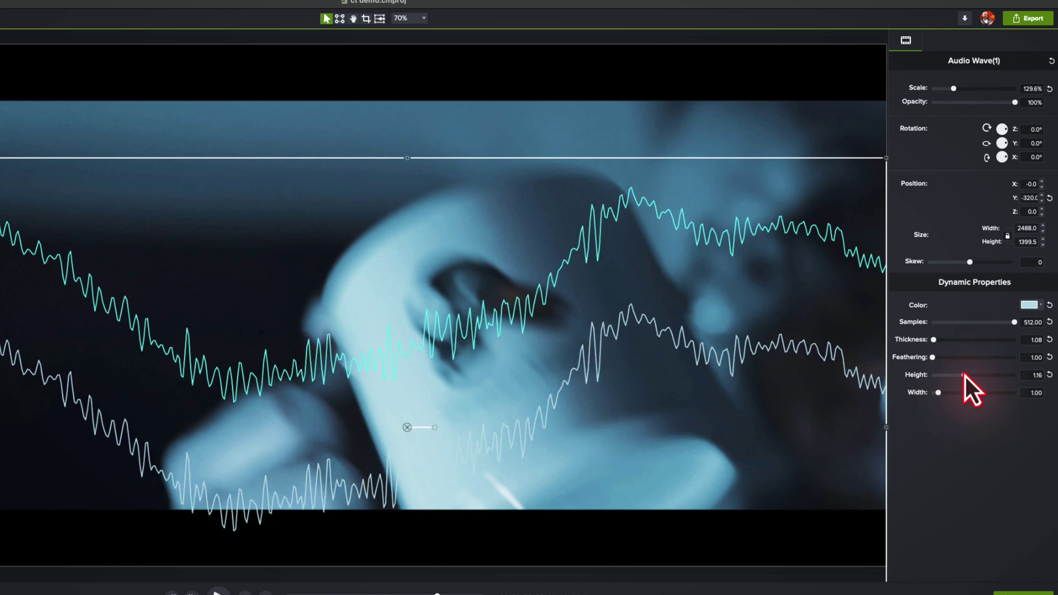
left_click_drag(963, 373, 1036, 373)
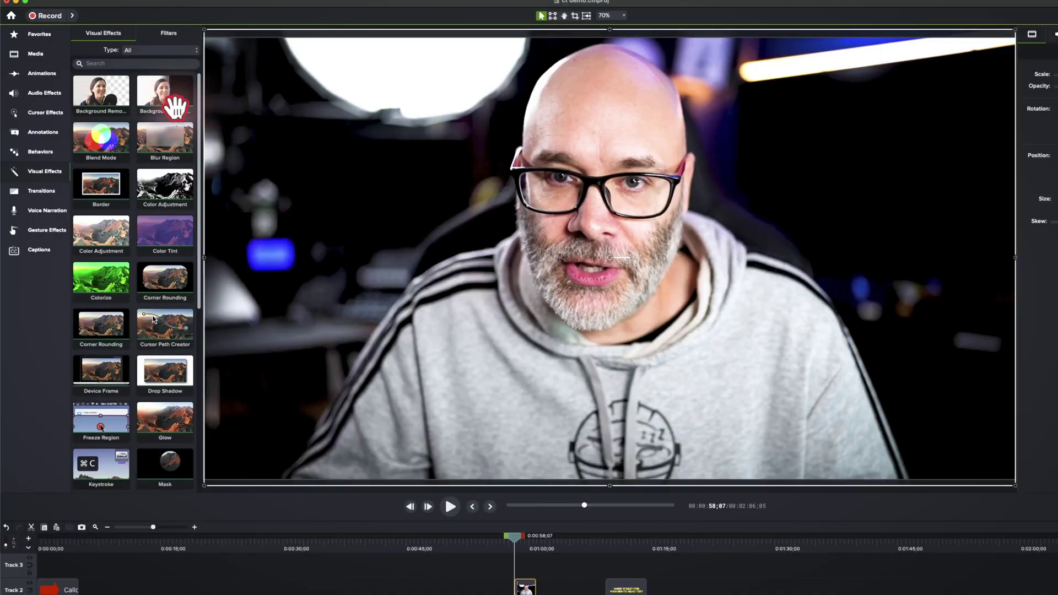
Remove the presenter's background, scale him to about 57%, and move him bottom-right.
left_click_drag(186, 119, 257, 227)
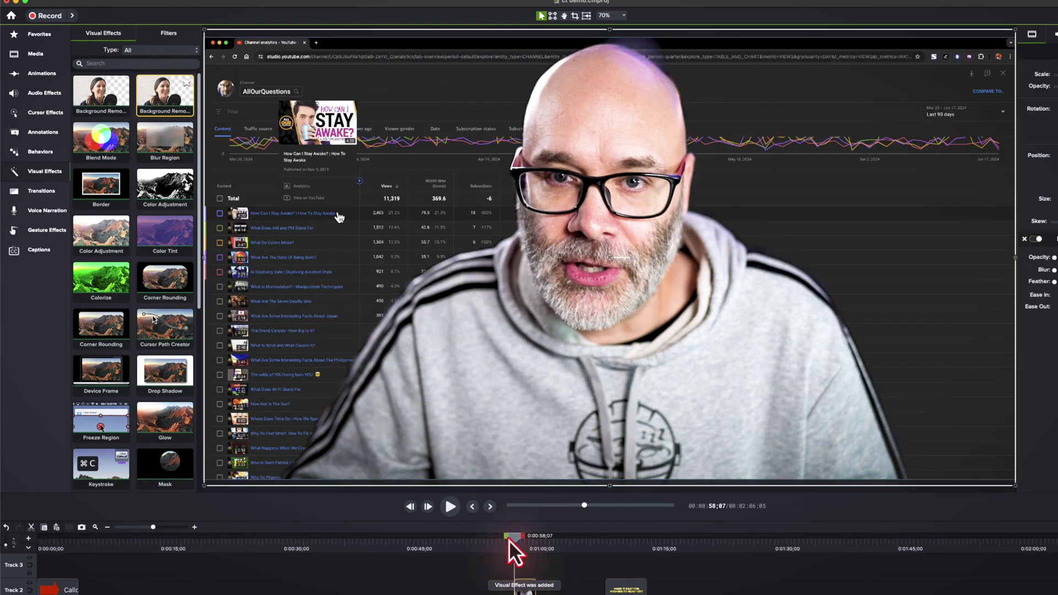
left_click_drag(205, 487, 776, 232)
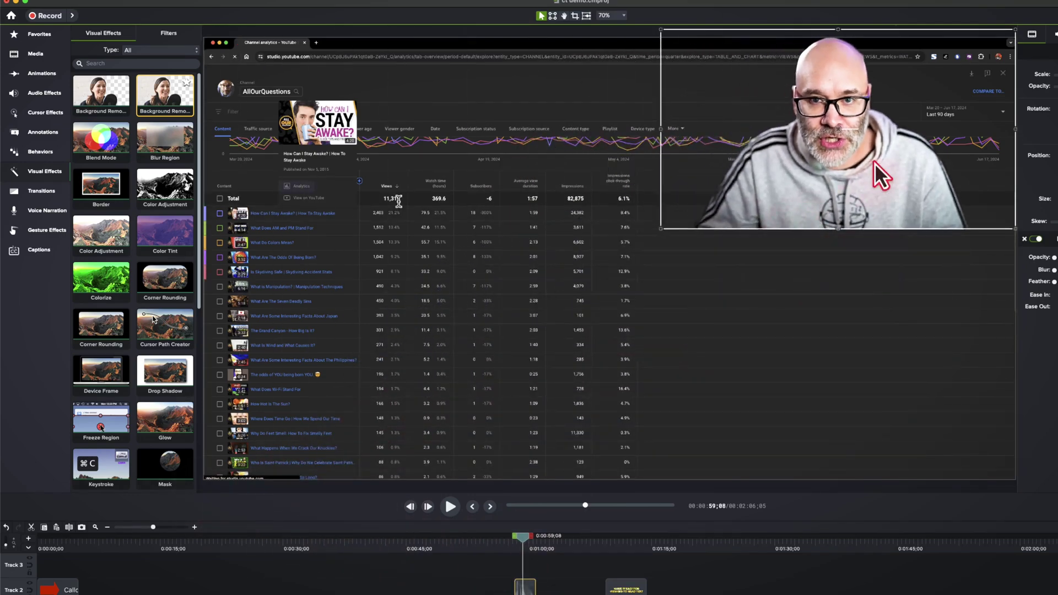
left_click_drag(874, 163, 874, 424)
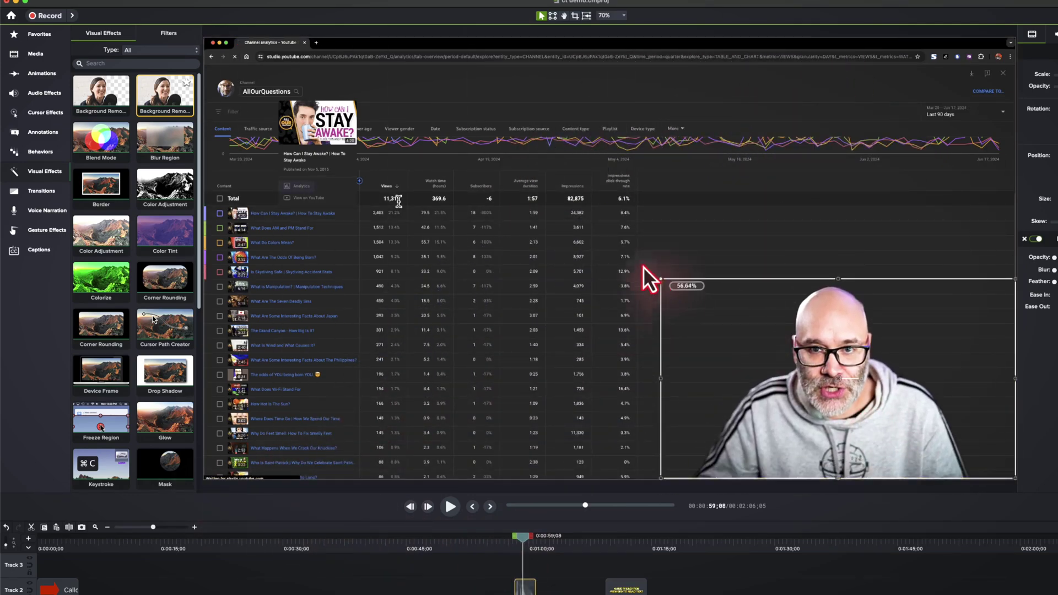